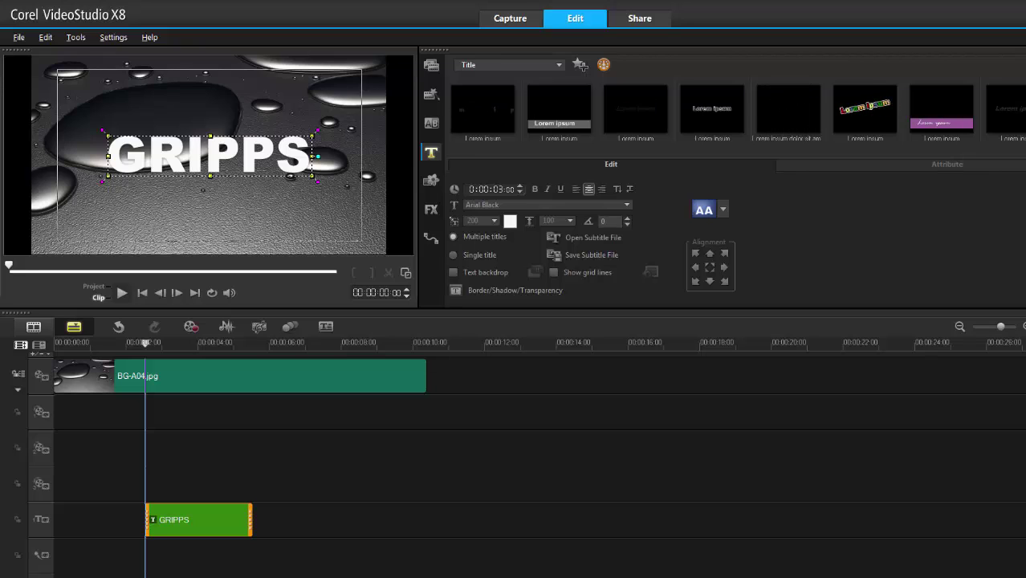
# Convert the GRIPPS title frame at about 4 s into the library image vs150622-019.png.
pyautogui.rightClick(218, 526)
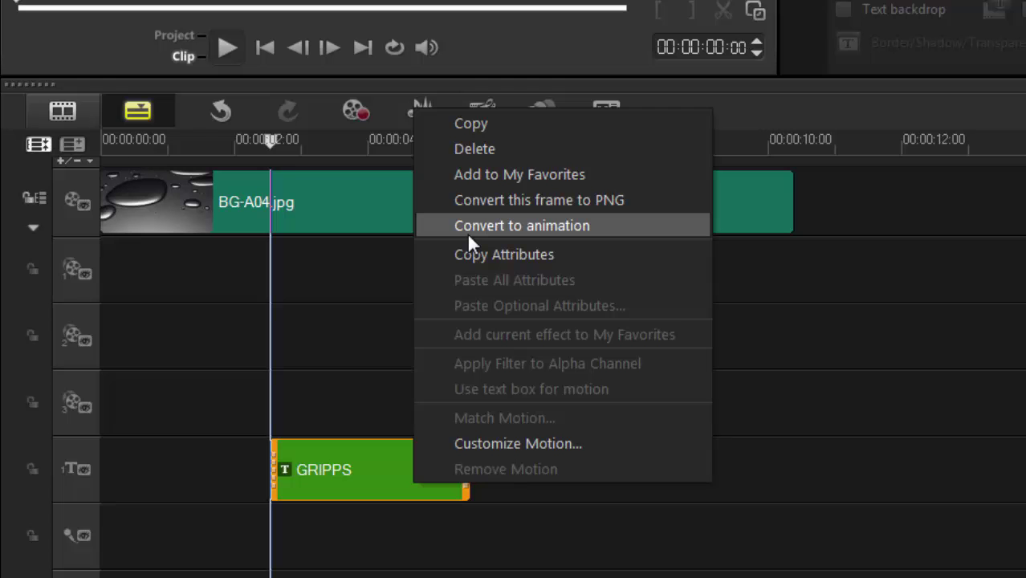
pyautogui.click(369, 357)
pyautogui.click(372, 141)
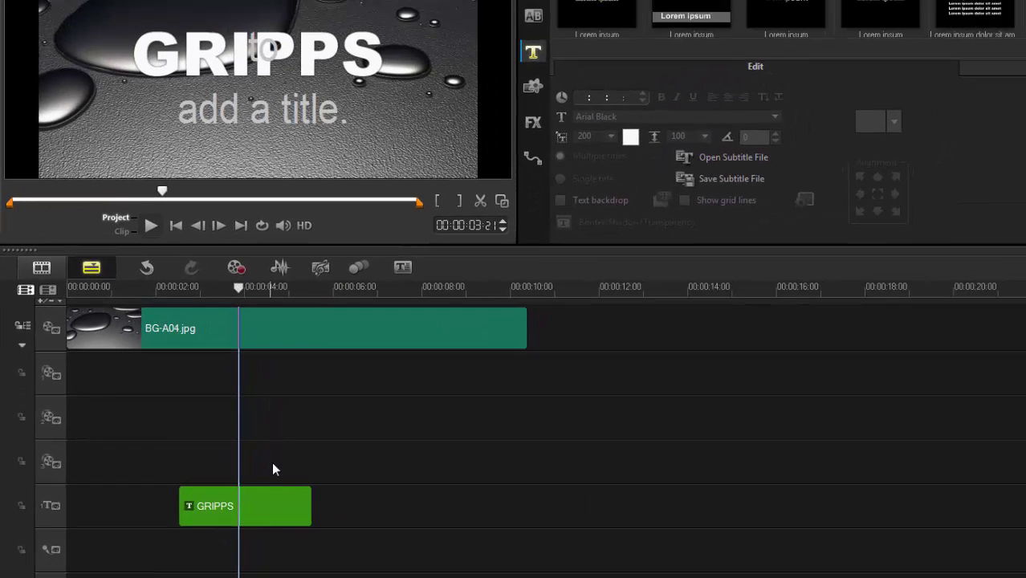
pyautogui.click(413, 484)
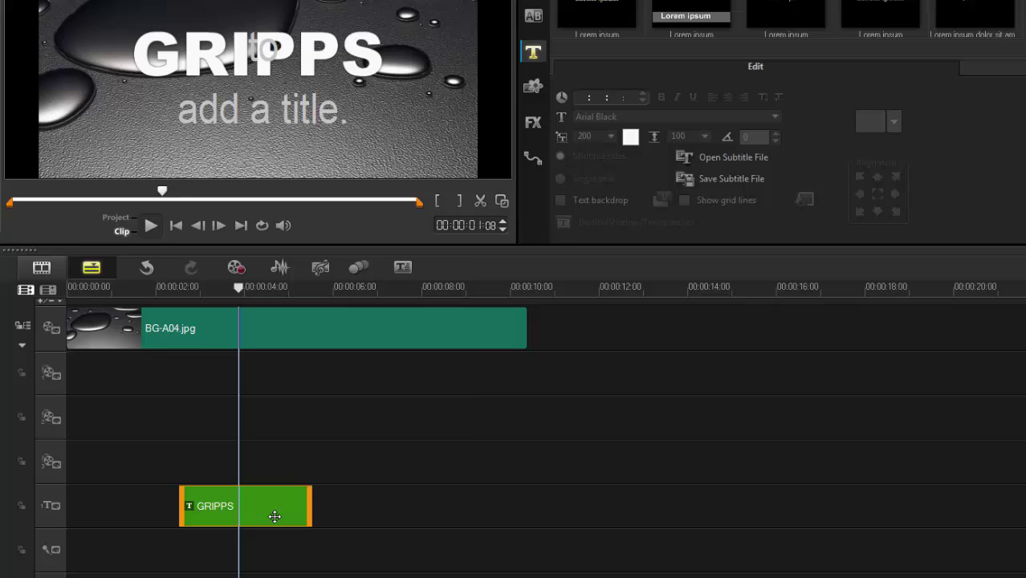
pyautogui.rightClick(275, 516)
pyautogui.click(326, 327)
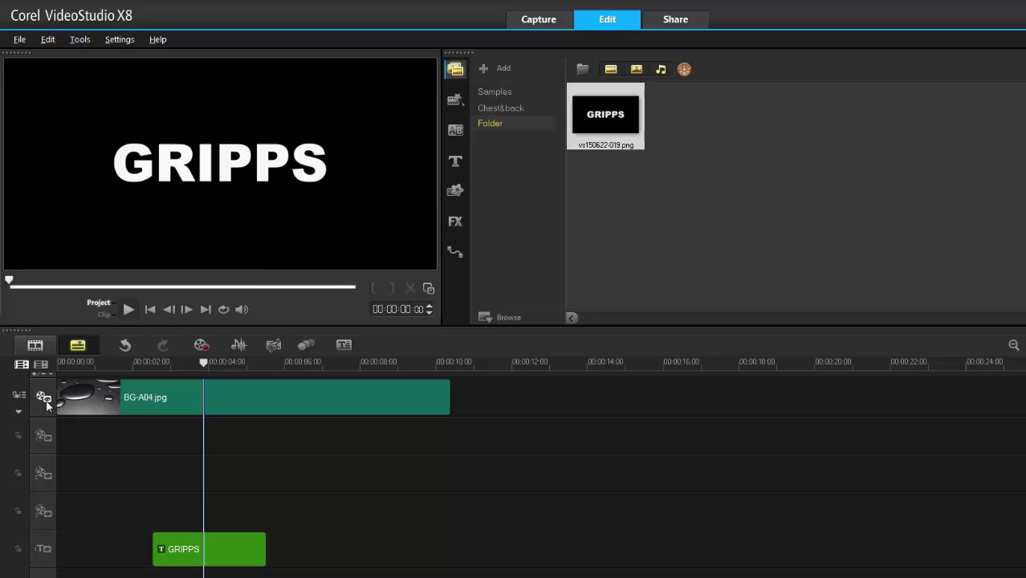
# Disable the background video track and snapshot the GRIPPS title as vs150622-020.JPG.
pyautogui.click(44, 399)
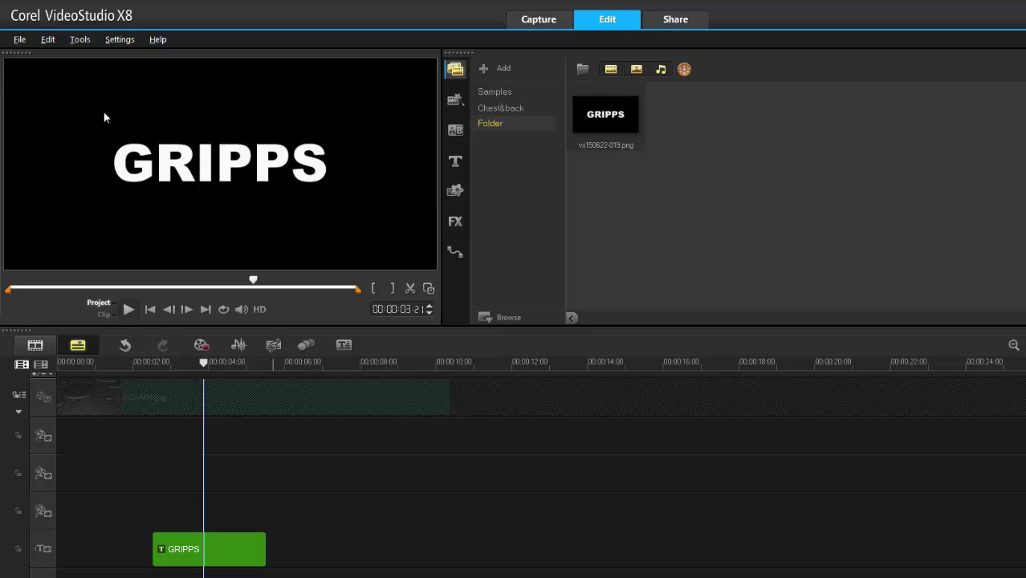
pyautogui.click(48, 41)
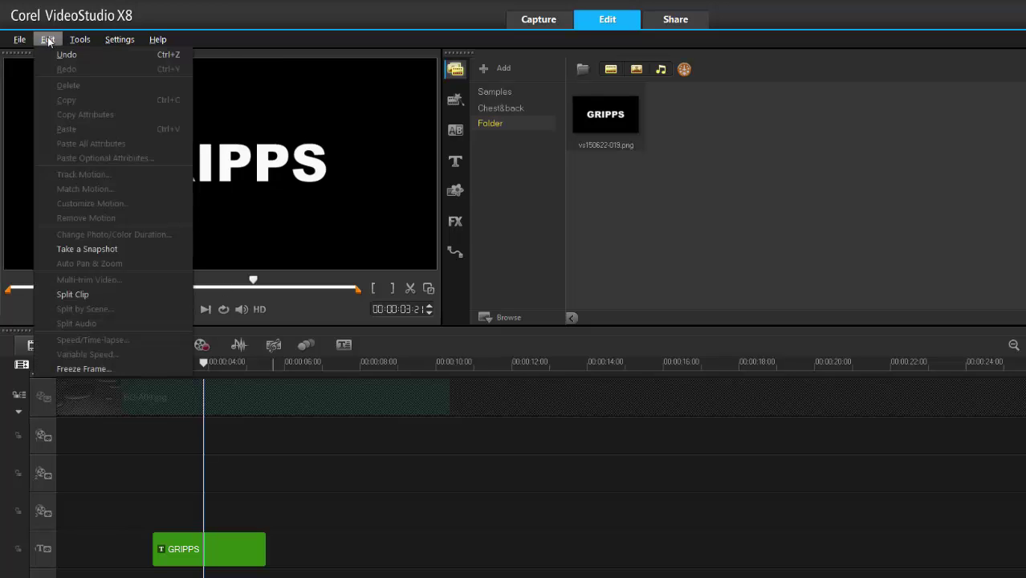
pyautogui.click(76, 248)
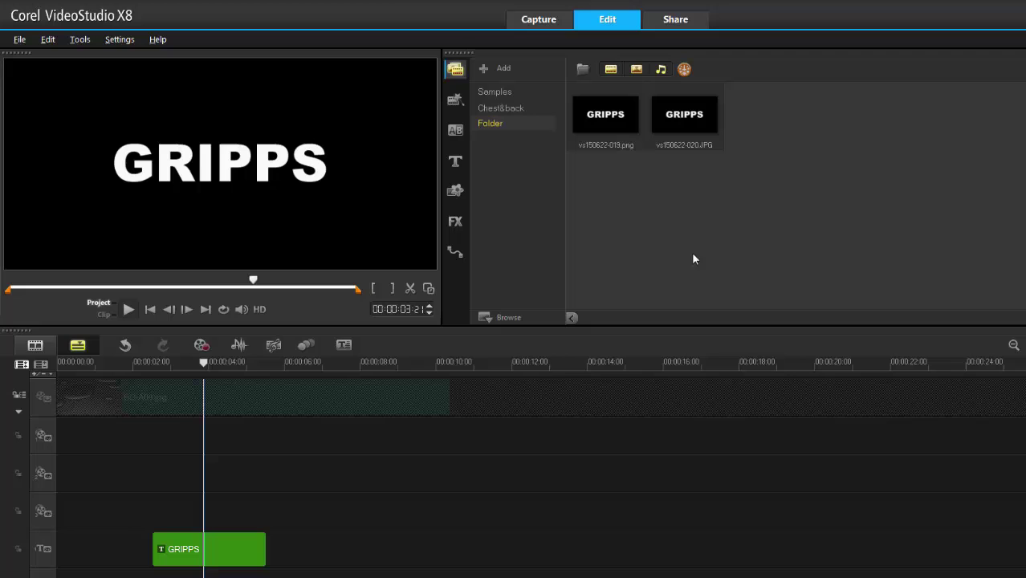
# Delete the GRIPPS title clip from the timeline.
pyautogui.click(239, 544)
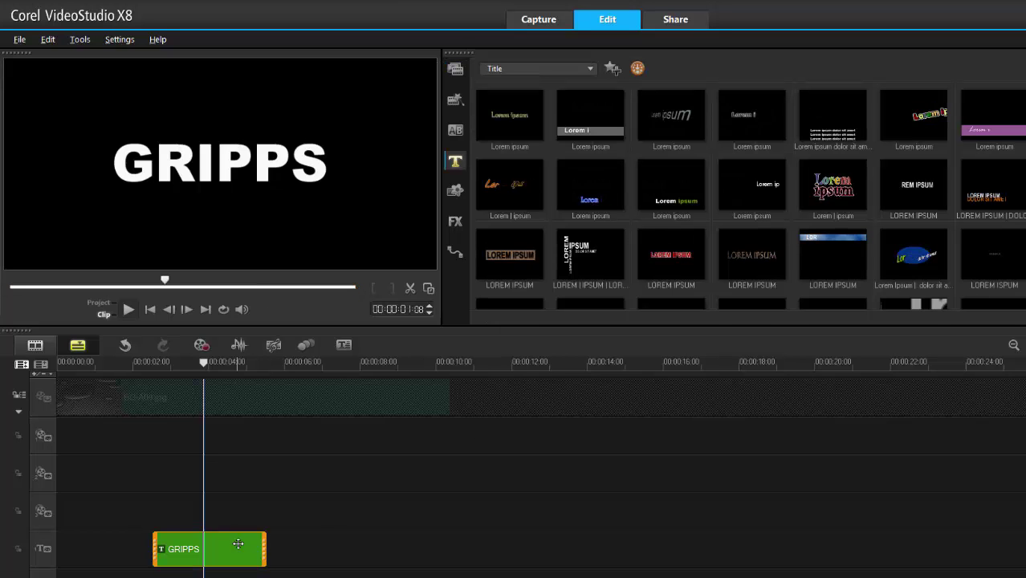
pyautogui.press('Delete')
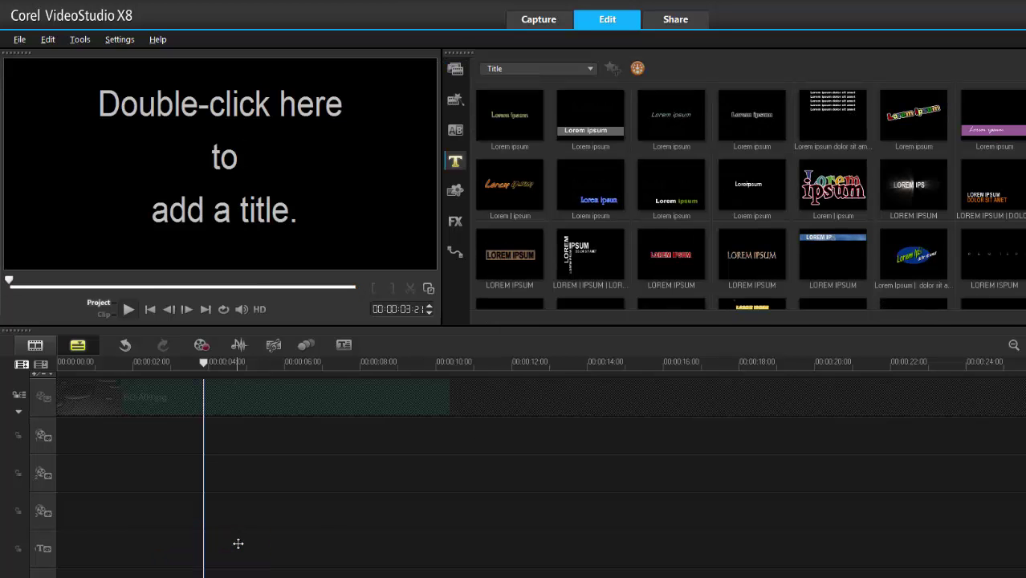
pyautogui.click(120, 380)
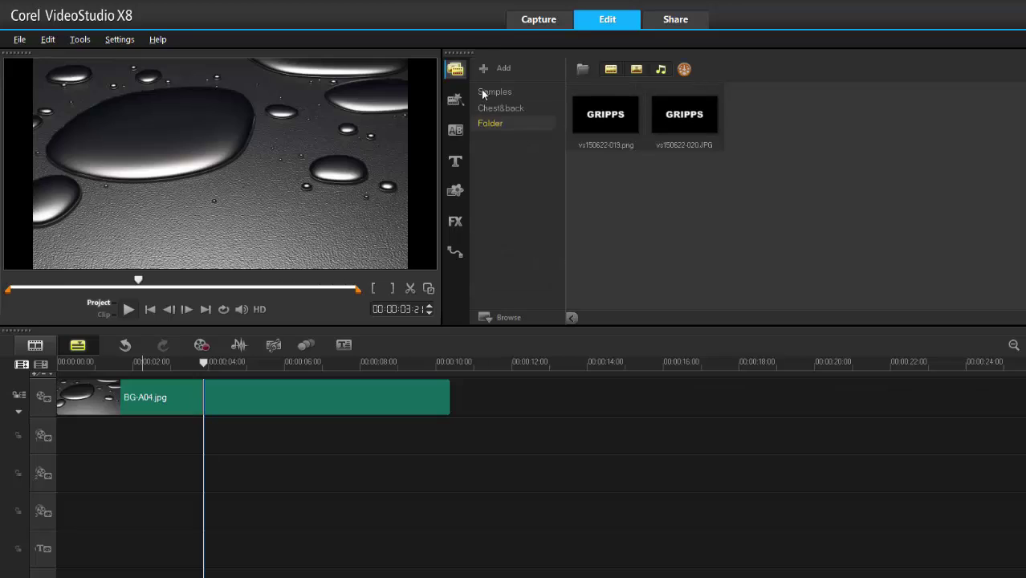
# Place vs150622-019.png and vs150622-020.JPG on Overlay Track 1 over the BG-A04.jpg background.
pyautogui.moveTo(619, 128); pyautogui.dragTo(143, 450)
pyautogui.moveTo(685, 120); pyautogui.dragTo(355, 446)
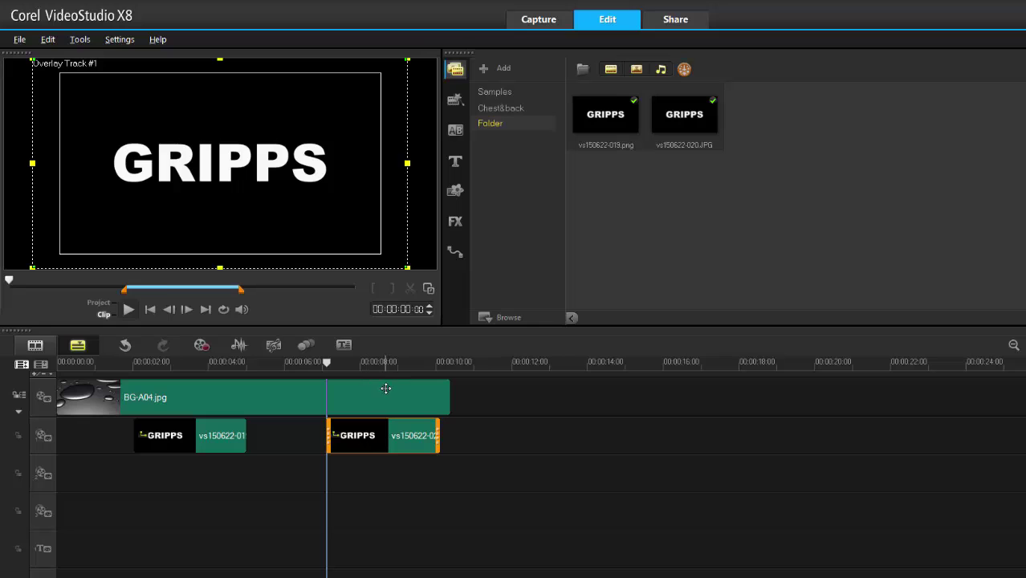
pyautogui.moveTo(353, 370)
pyautogui.mouseDown()
pyautogui.moveTo(202, 371)
pyautogui.moveTo(358, 371)
pyautogui.mouseUp()
# Apply overlay options with Chroma Key type to the first GRIPPS overlay clip.
pyautogui.click(281, 365)
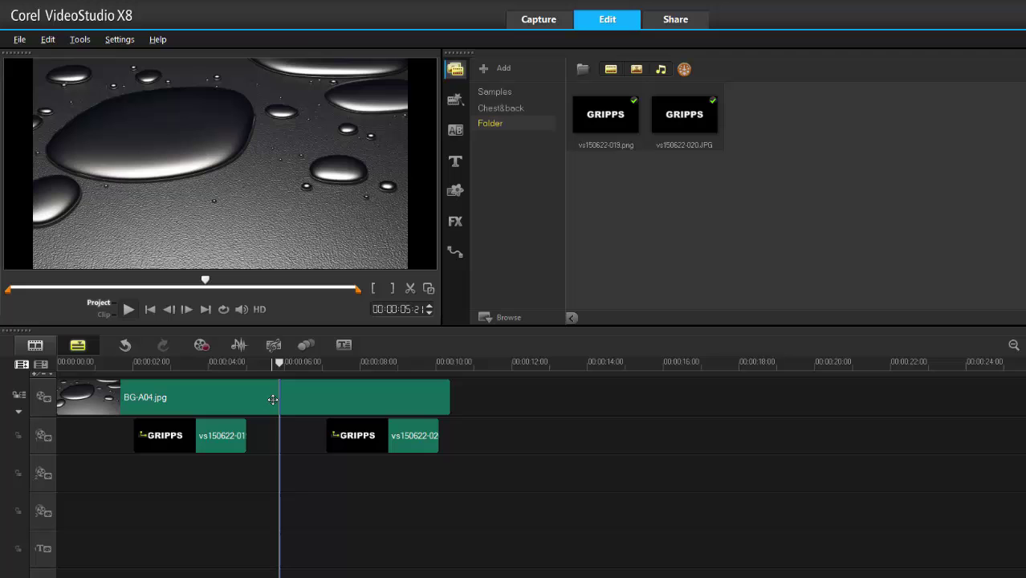
pyautogui.doubleClick(216, 434)
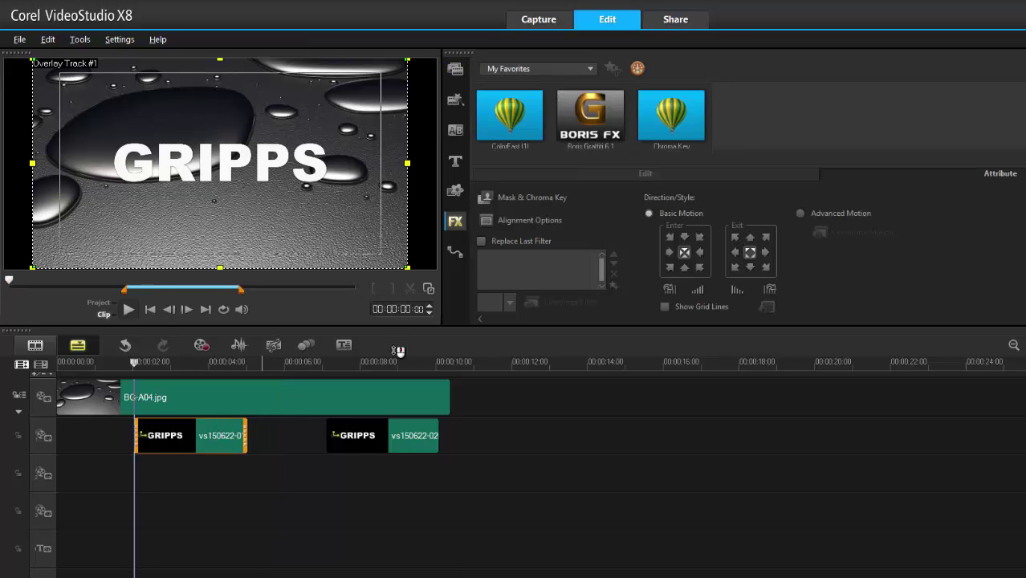
pyautogui.click(544, 199)
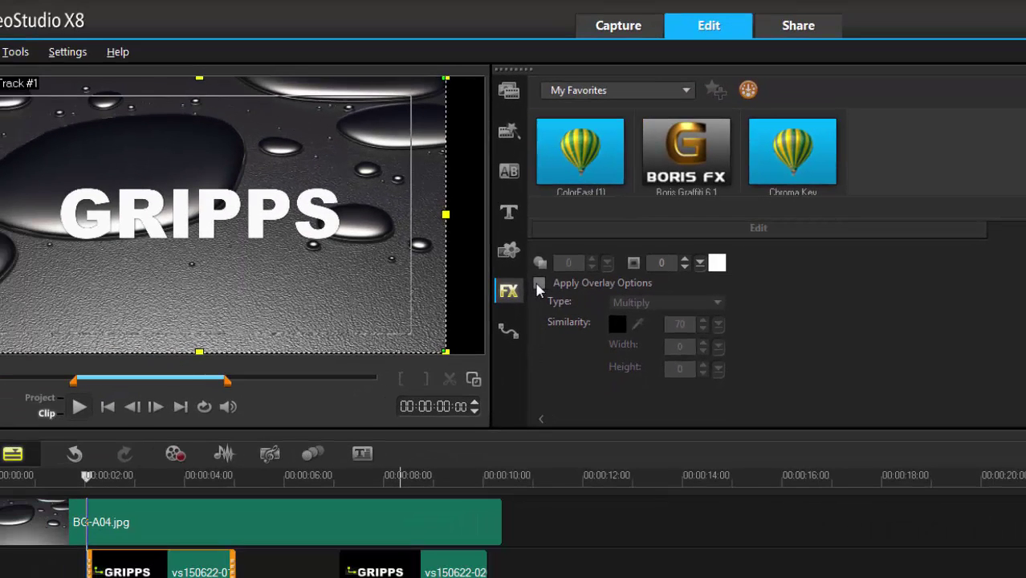
pyautogui.click(539, 285)
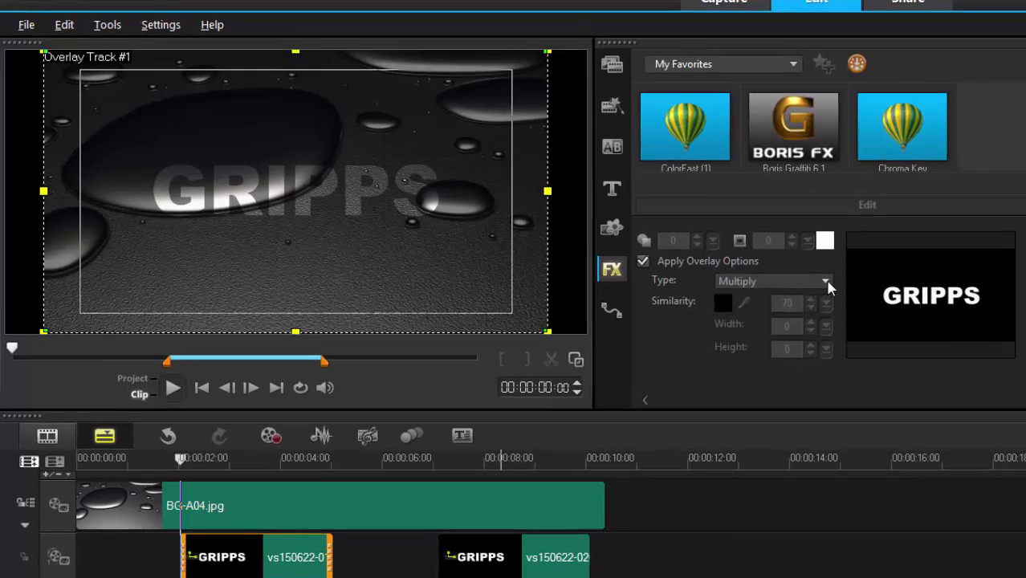
pyautogui.click(807, 276)
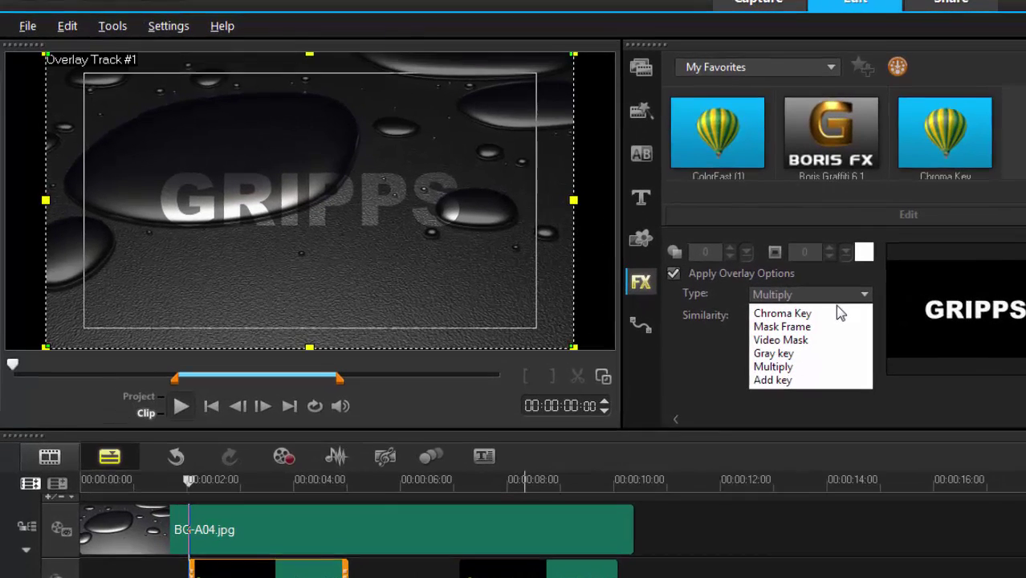
pyautogui.click(776, 295)
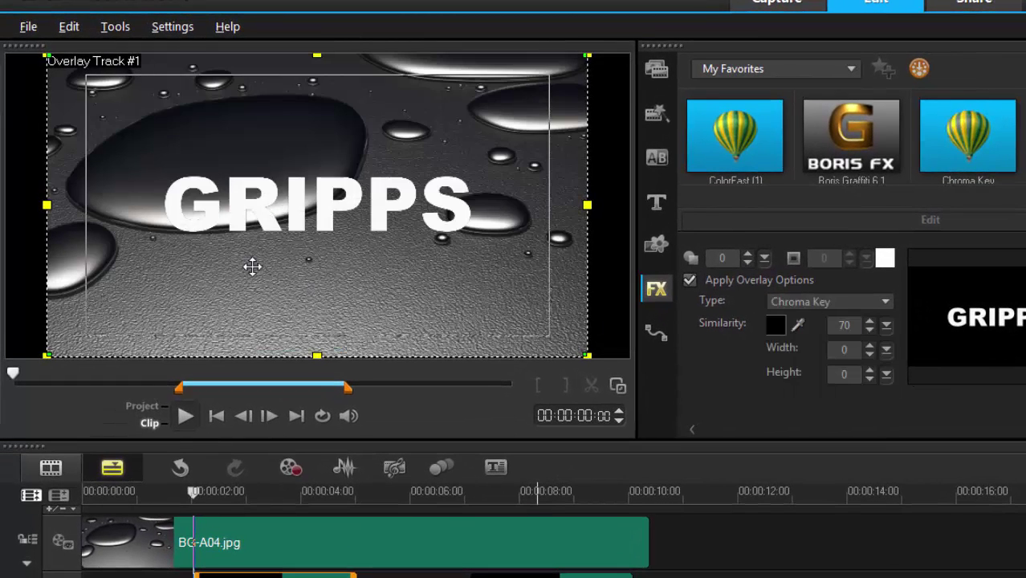
# Switch the first GRIPPS overlay to Multiply and lower its threshold to 43.
pyautogui.click(883, 303)
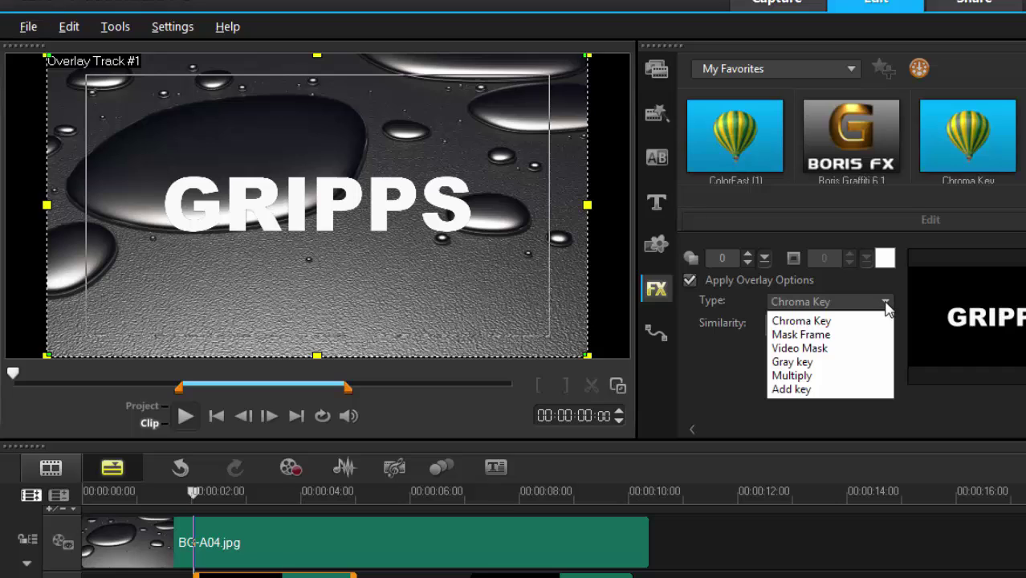
pyautogui.click(803, 375)
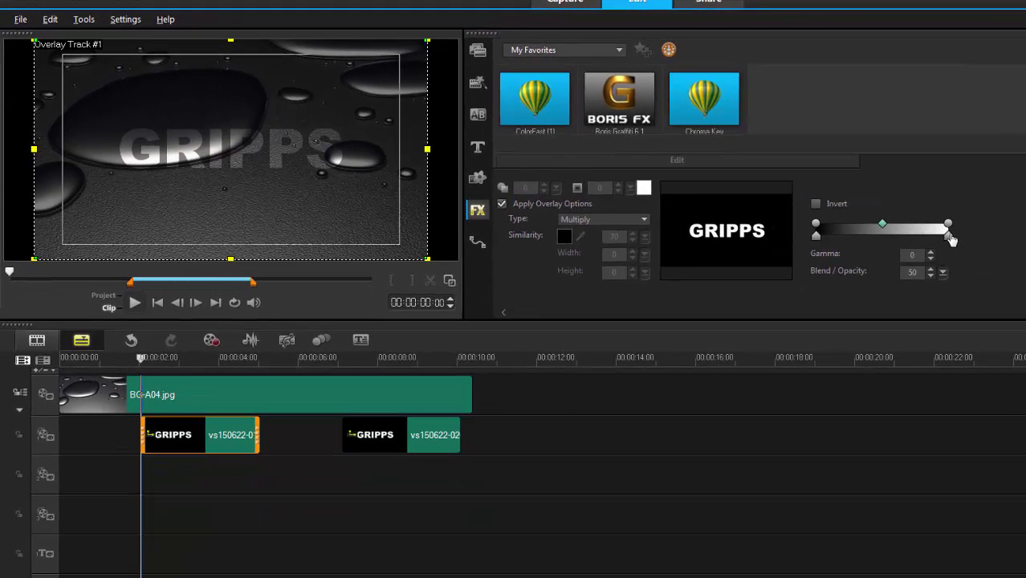
pyautogui.moveTo(949, 238); pyautogui.dragTo(876, 243)
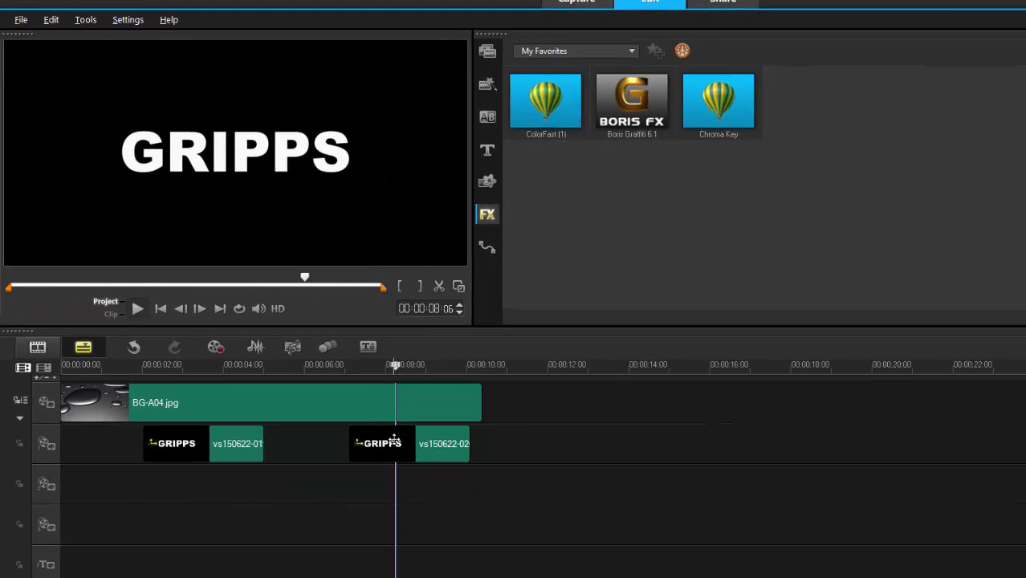
# Give vs150622-020 a Multiply overlay with threshold 49.
pyautogui.click(395, 442)
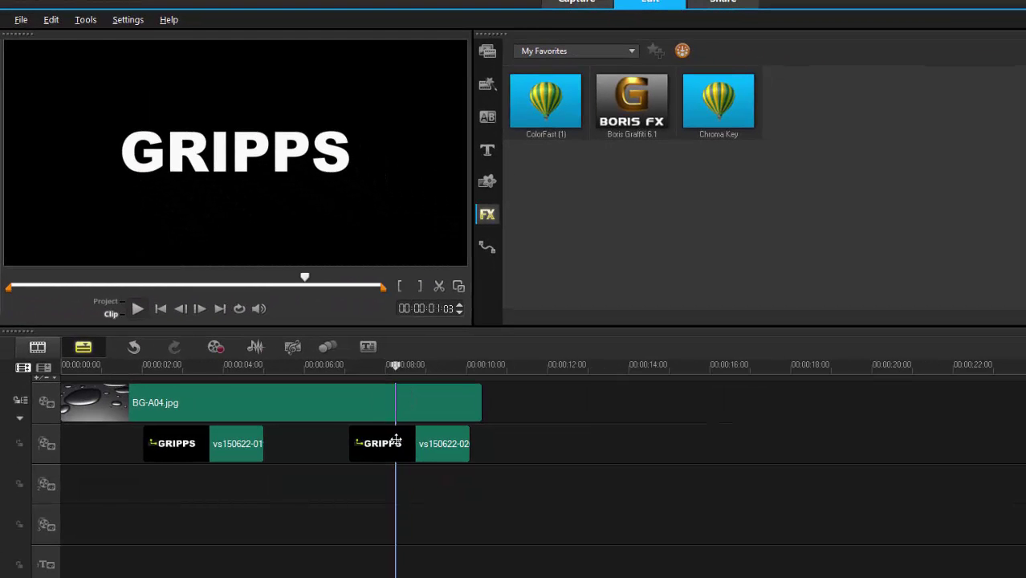
pyautogui.doubleClick(396, 440)
pyautogui.click(522, 187)
pyautogui.click(512, 209)
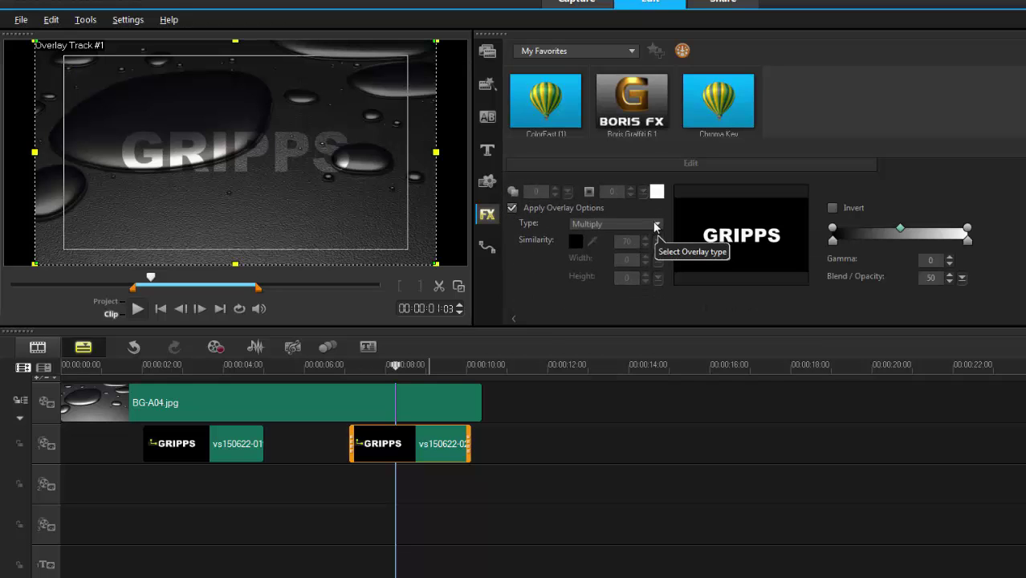
pyautogui.moveTo(948, 251); pyautogui.dragTo(902, 251)
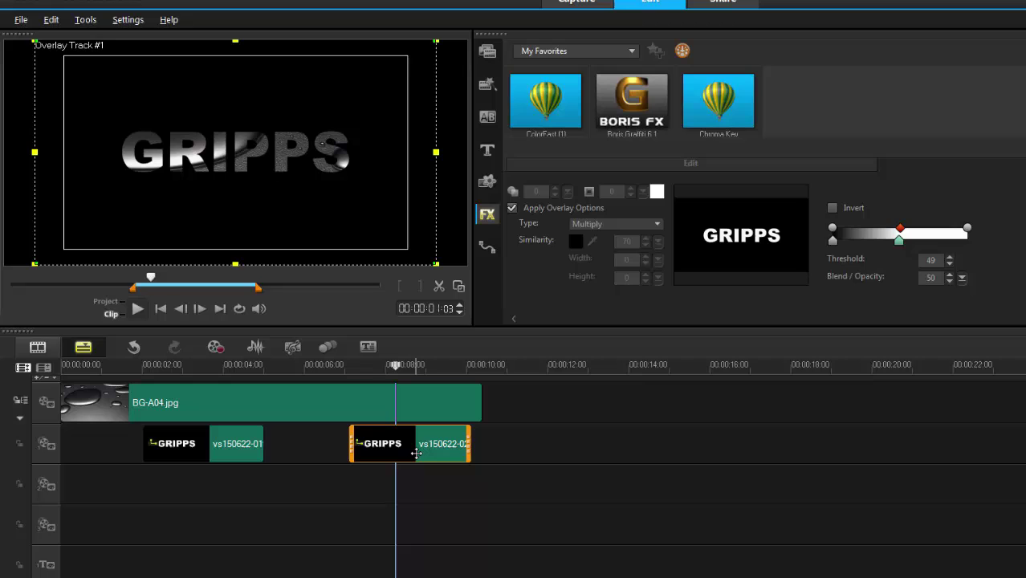
# Delete both GRIPPS overlay clips from the timeline.
pyautogui.press('Delete')
pyautogui.click(240, 437)
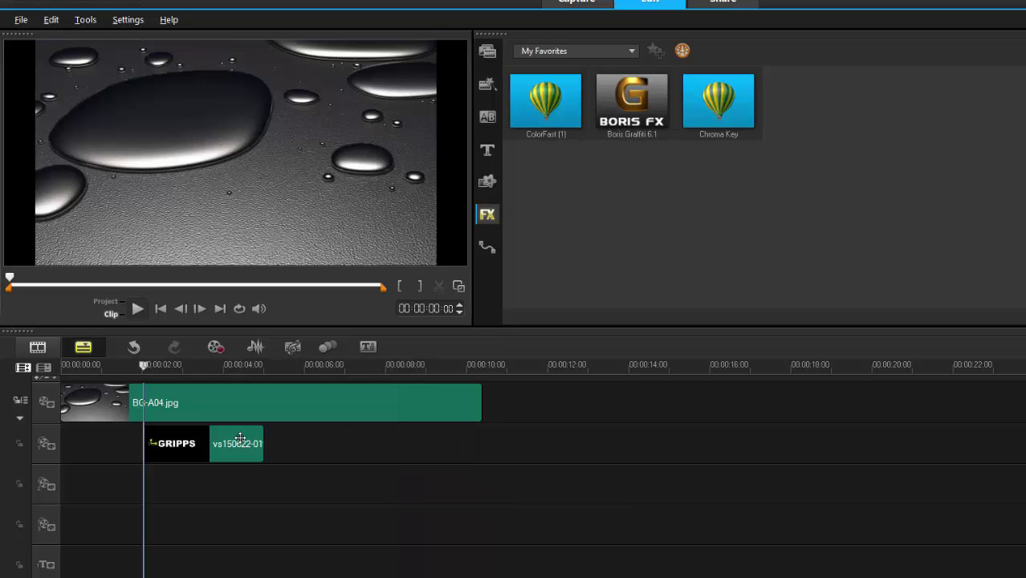
pyautogui.press('Delete')
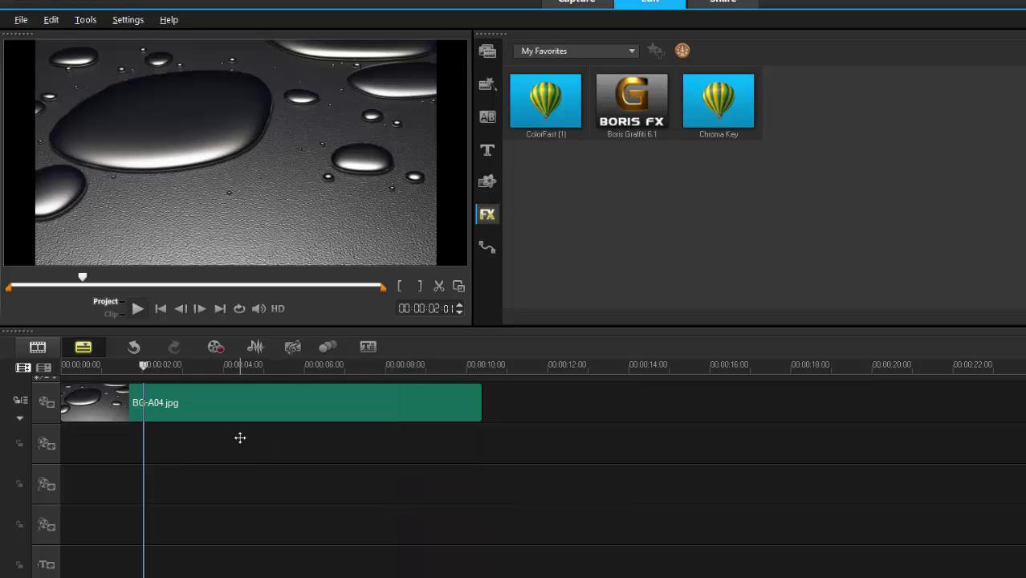
# Place a LOREM title preset on the overlay track at 4 s and convert it to animation Title_Uis 02.uisx.
pyautogui.click(491, 155)
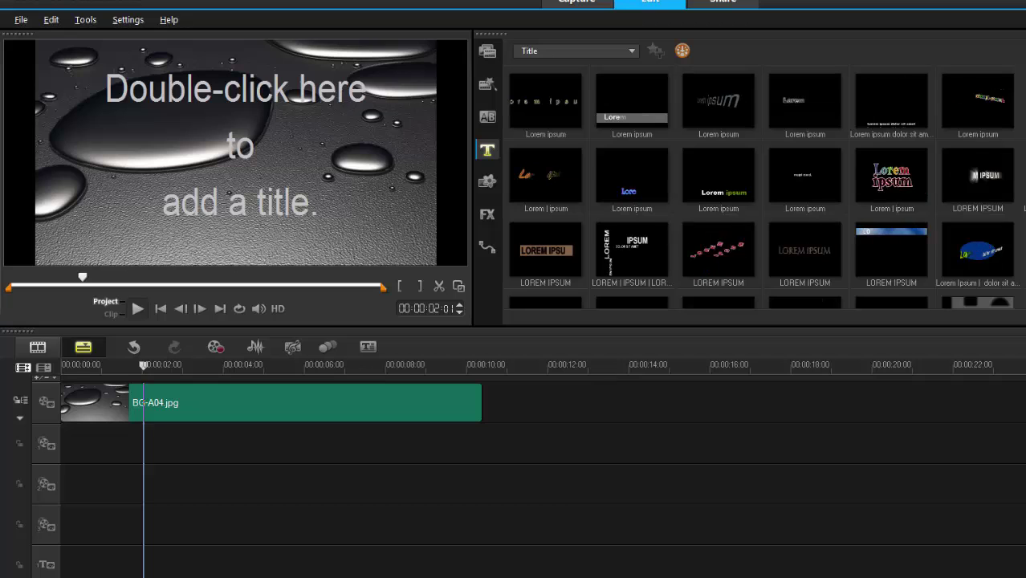
pyautogui.scroll(-1, 723, 281)
pyautogui.moveTo(713, 256); pyautogui.dragTo(227, 456)
pyautogui.moveTo(226, 366); pyautogui.dragTo(290, 366)
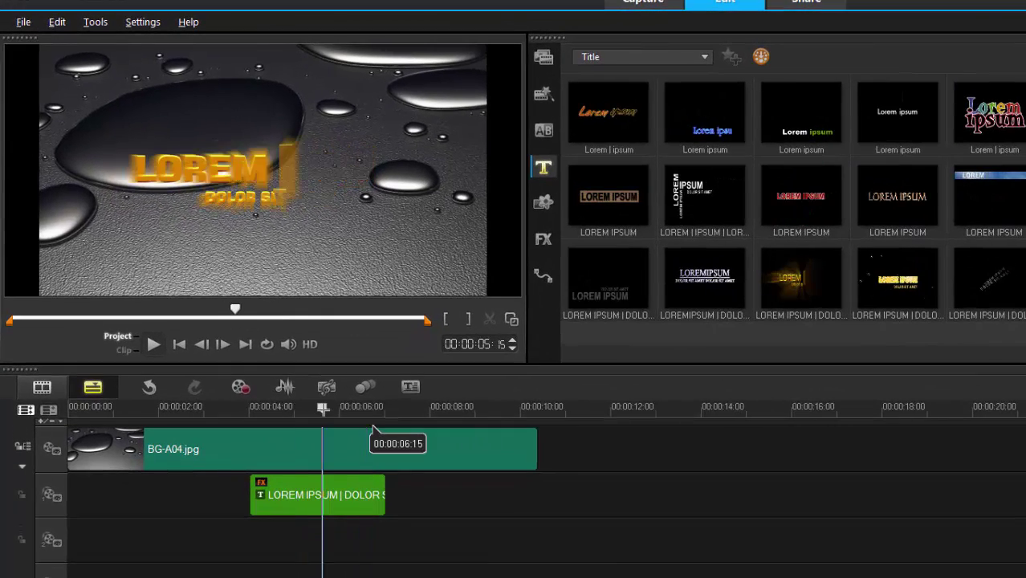
pyautogui.rightClick(328, 491)
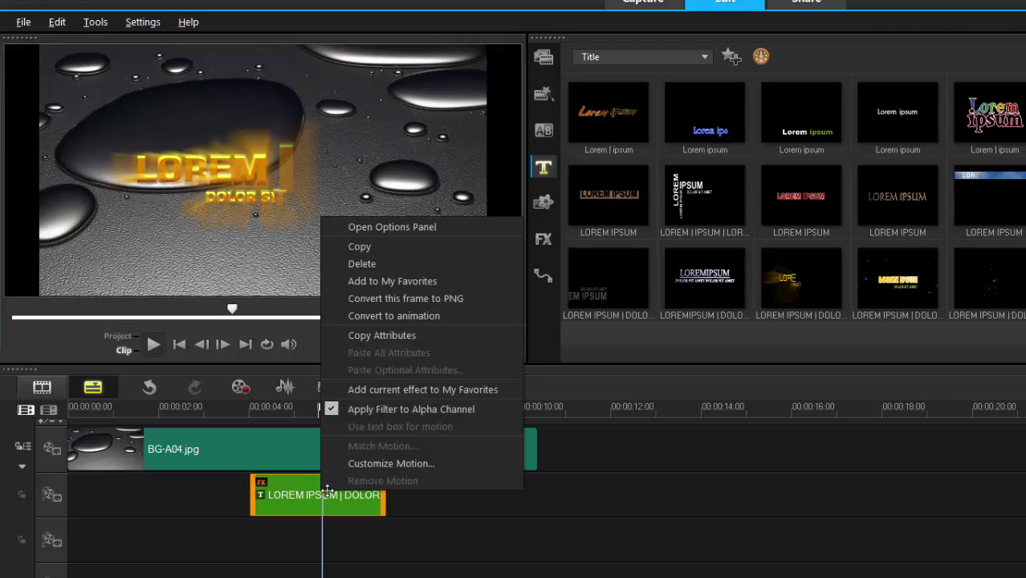
pyautogui.click(364, 314)
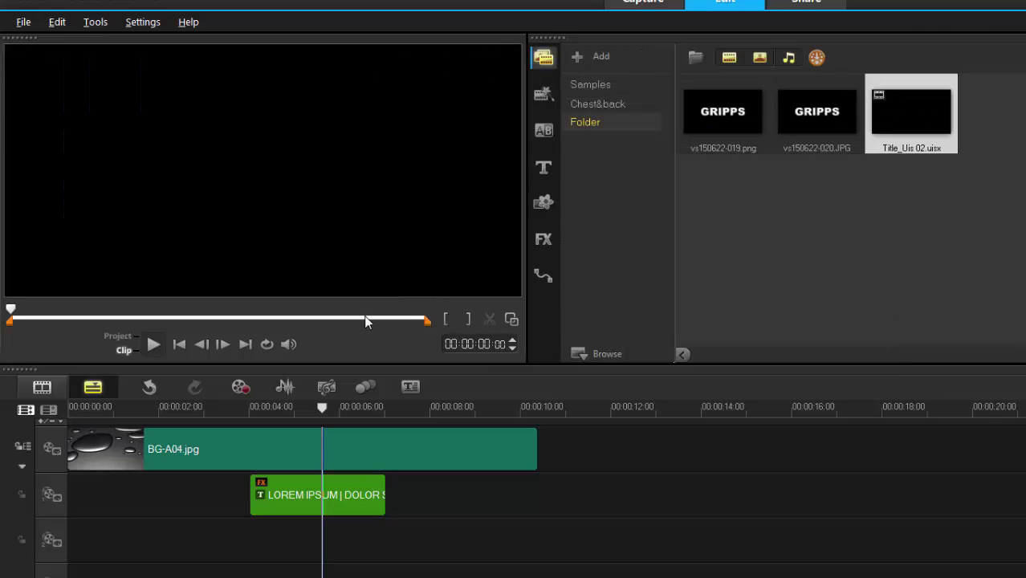
# Replace the LOREM title clip with Title_Uis 02.uisx on the overlay track near 3 s.
pyautogui.click(289, 498)
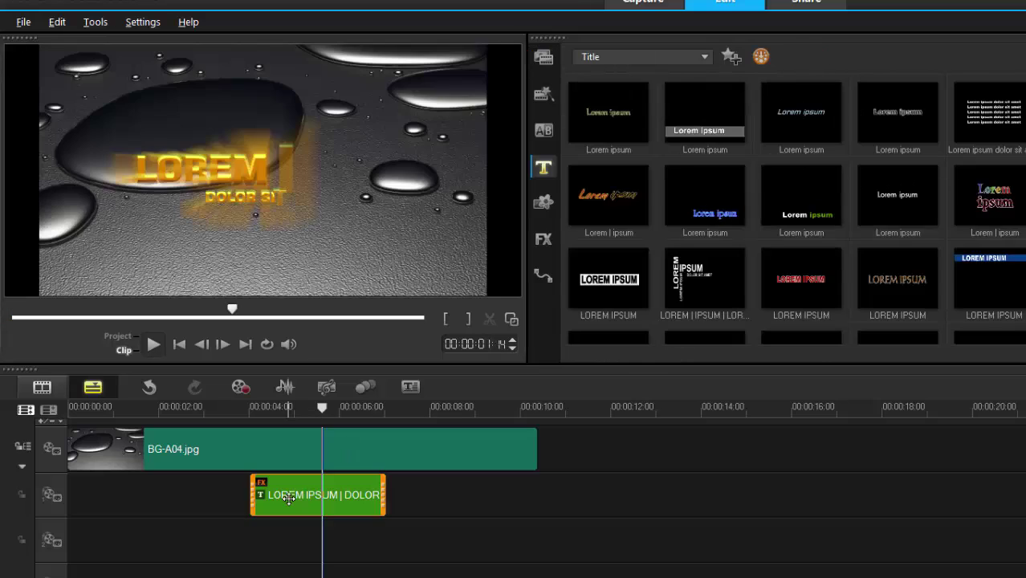
pyautogui.press('Delete')
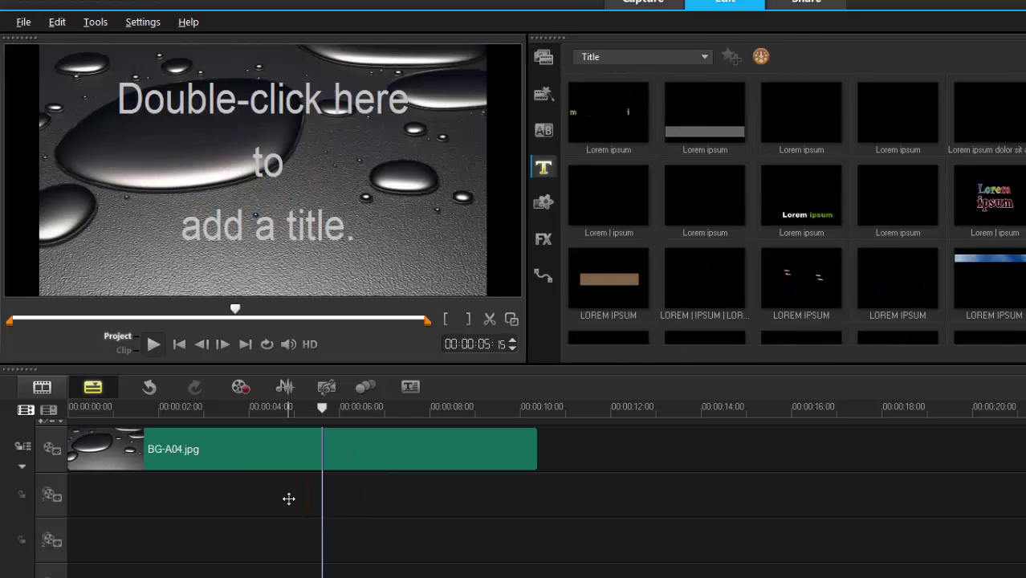
pyautogui.click(544, 58)
pyautogui.moveTo(931, 153); pyautogui.dragTo(222, 490)
# Scrub through the Title_Uis 02 clip to preview its LOREM animation.
pyautogui.click(220, 410)
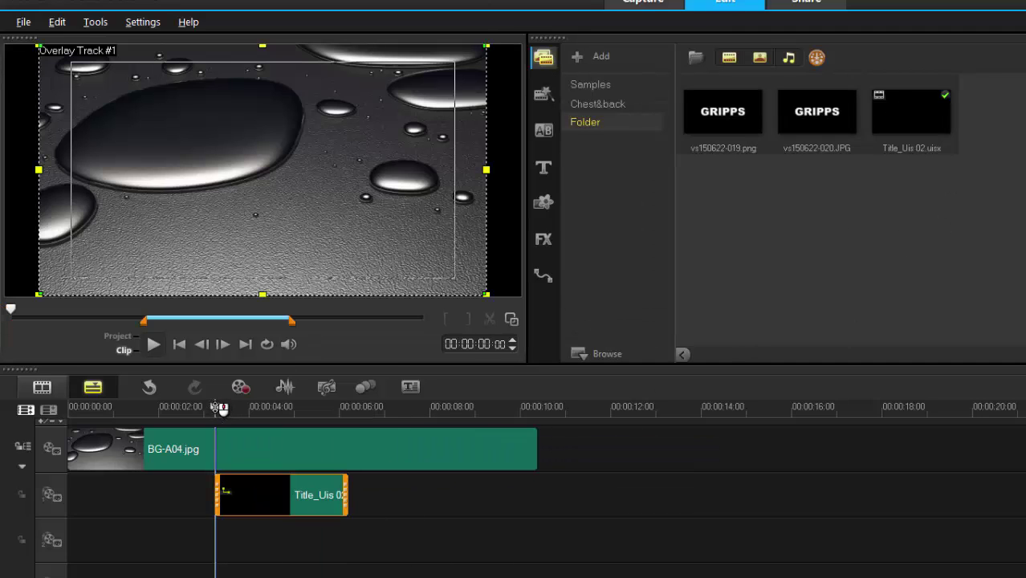
pyautogui.moveTo(220, 410); pyautogui.dragTo(235, 410)
pyautogui.click(57, 22)
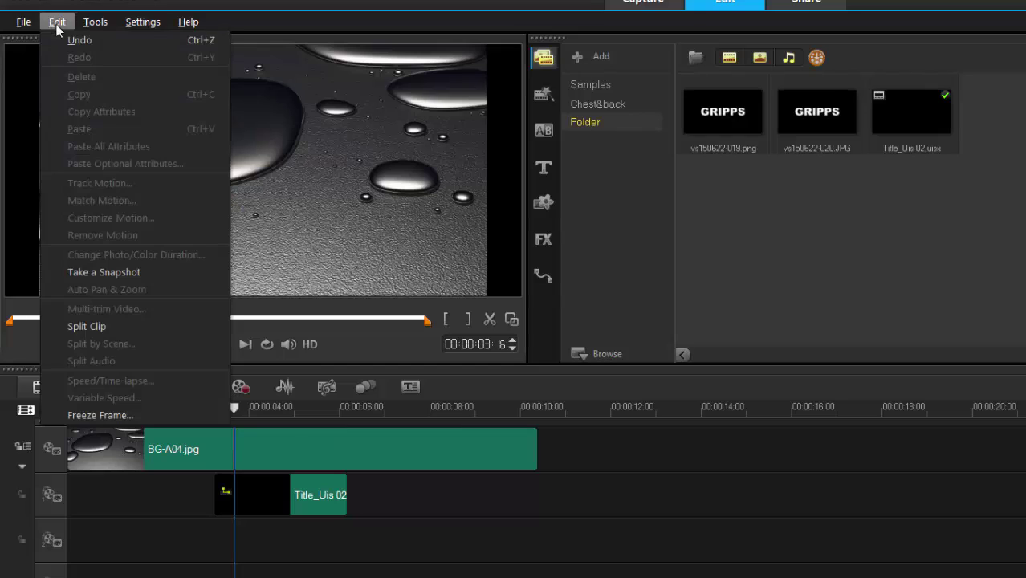
pyautogui.click(57, 23)
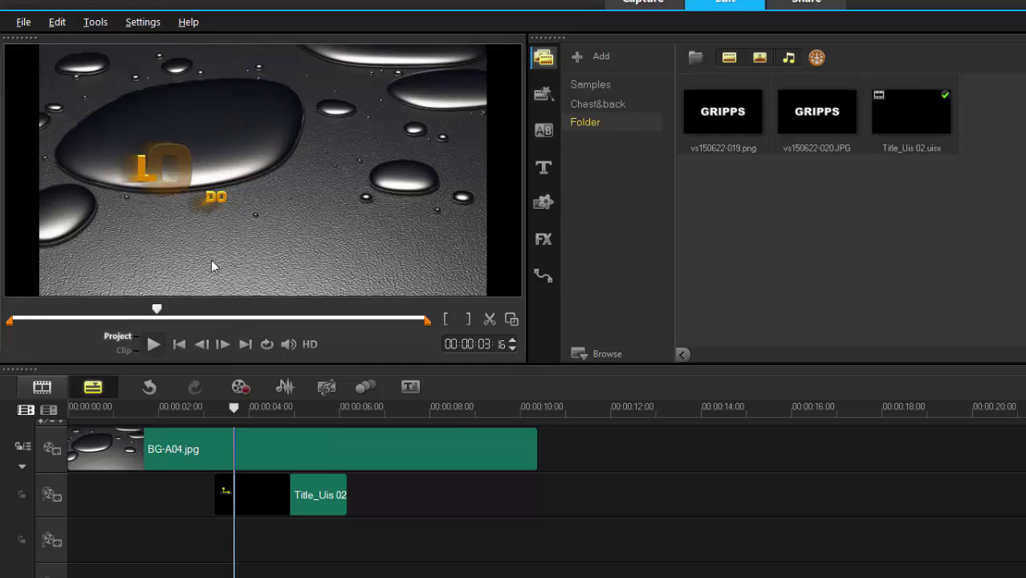
pyautogui.moveTo(239, 412); pyautogui.dragTo(271, 410)
pyautogui.click(259, 416)
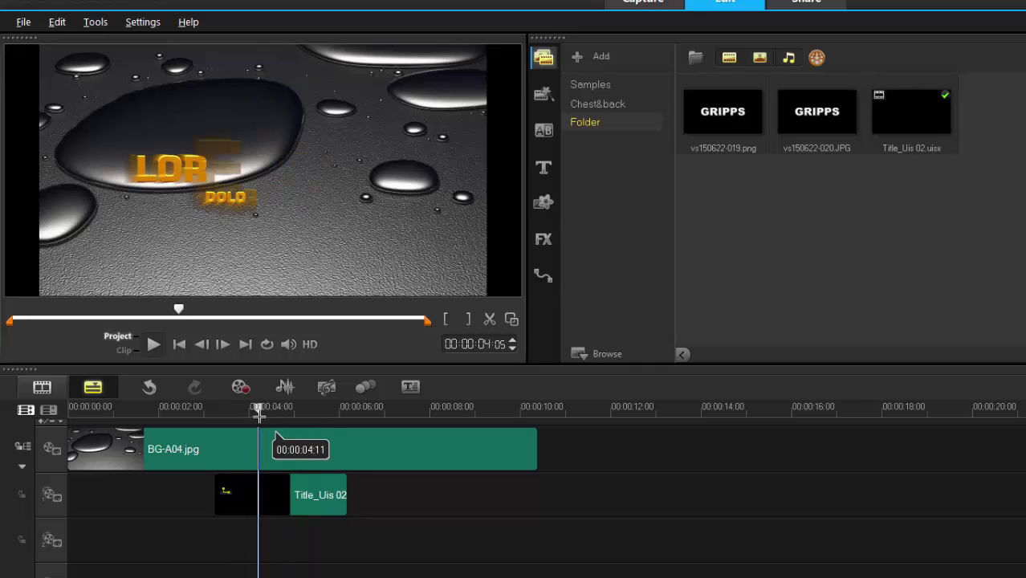
pyautogui.click(329, 498)
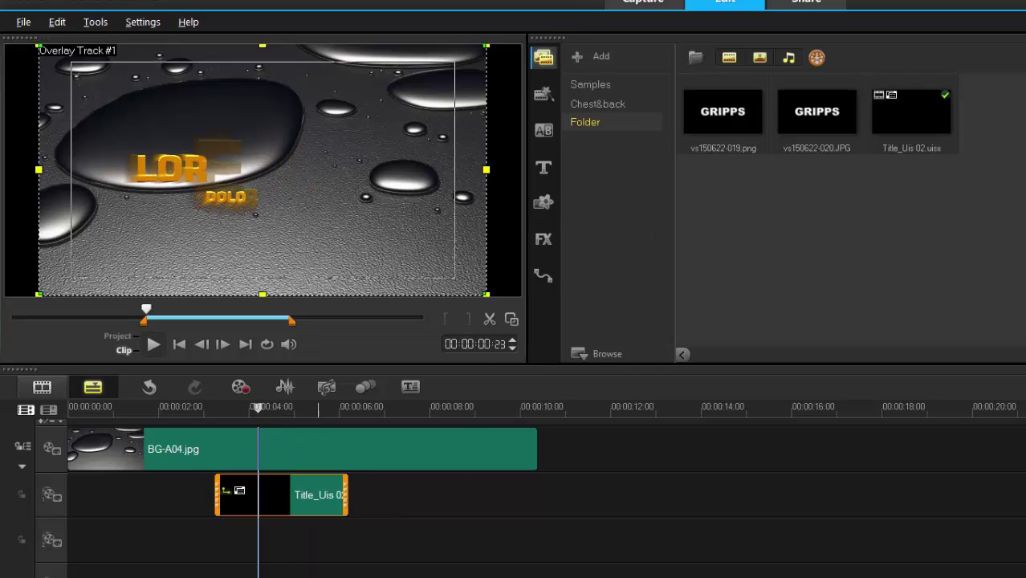
# Give Title_Uis 02 a Multiply overlay at threshold 45 and play back the result.
pyautogui.doubleClick(300, 498)
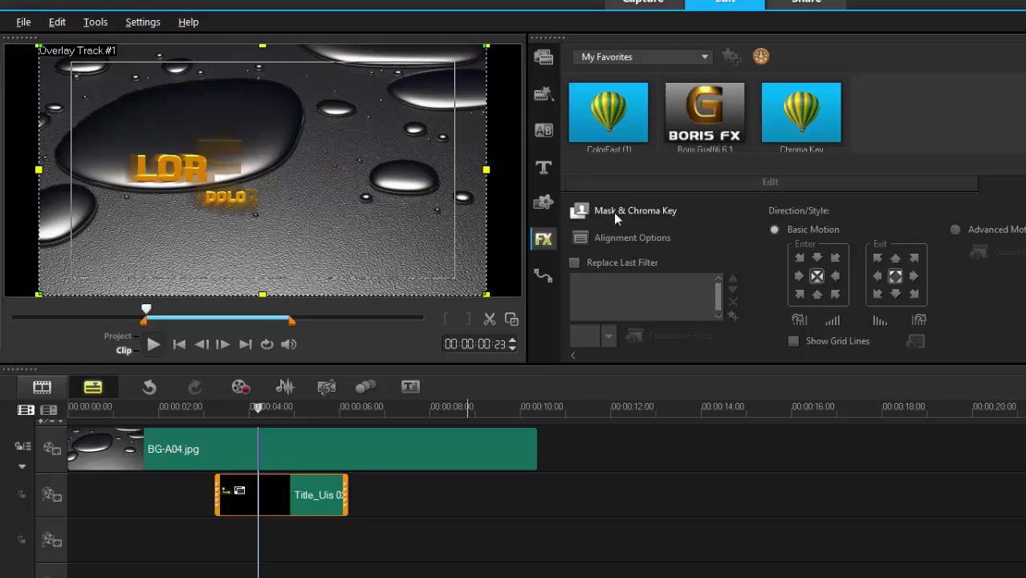
pyautogui.click(587, 211)
pyautogui.click(560, 232)
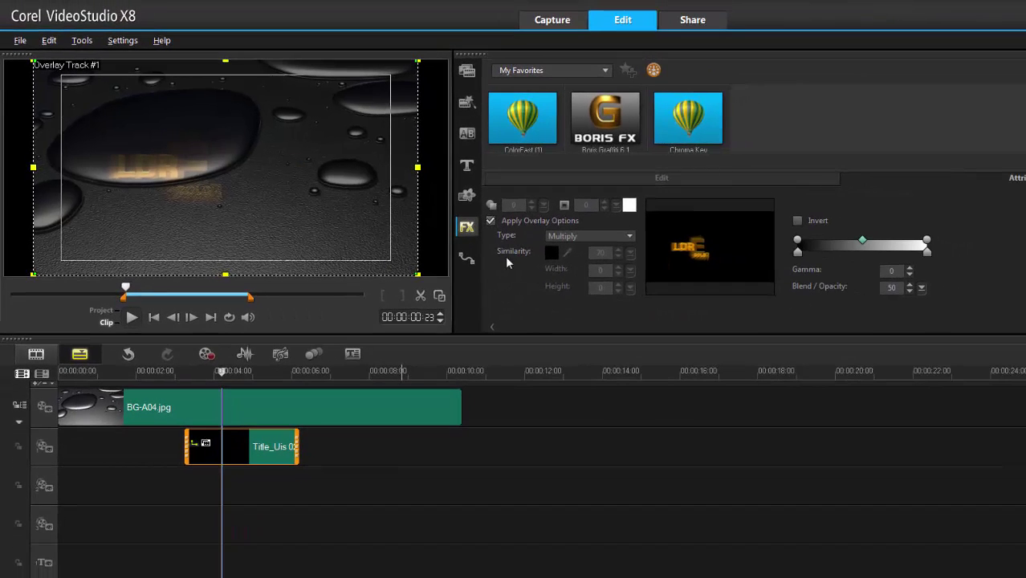
pyautogui.moveTo(928, 256); pyautogui.dragTo(856, 255)
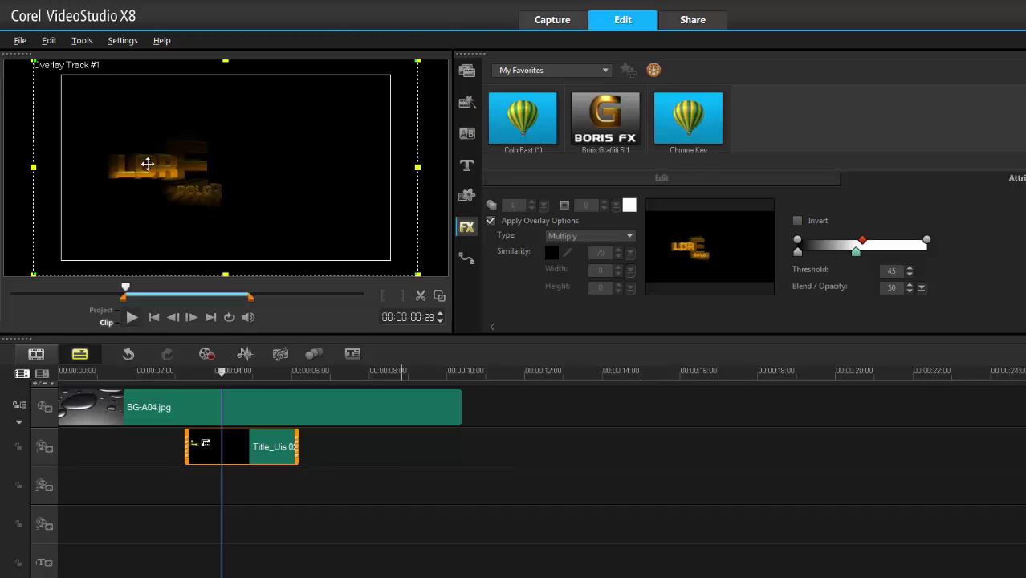
pyautogui.click(208, 372)
pyautogui.press('space')
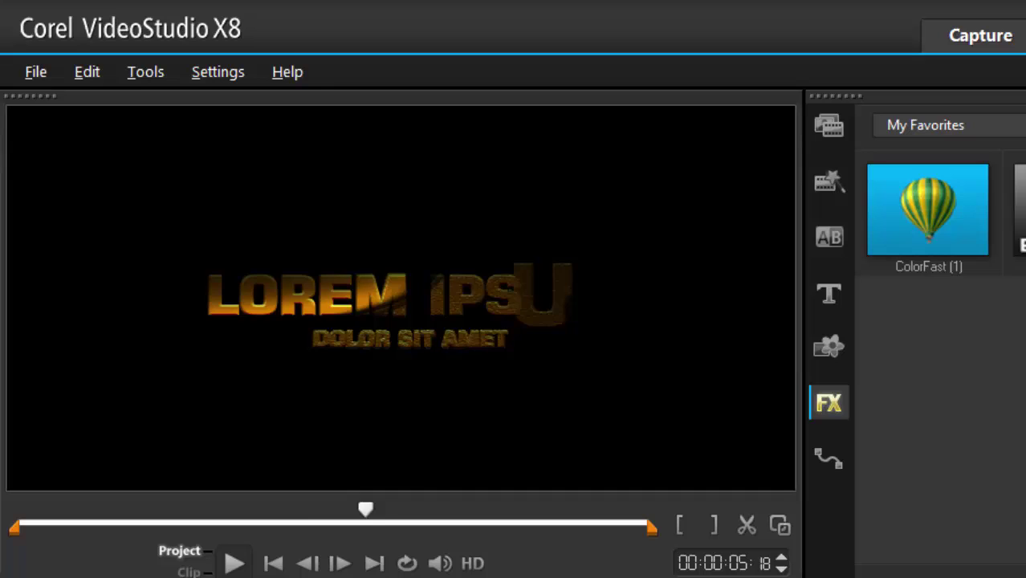
pyautogui.moveTo(365, 509)
pyautogui.mouseDown()
pyautogui.moveTo(306, 509)
pyautogui.moveTo(376, 509)
pyautogui.mouseUp()
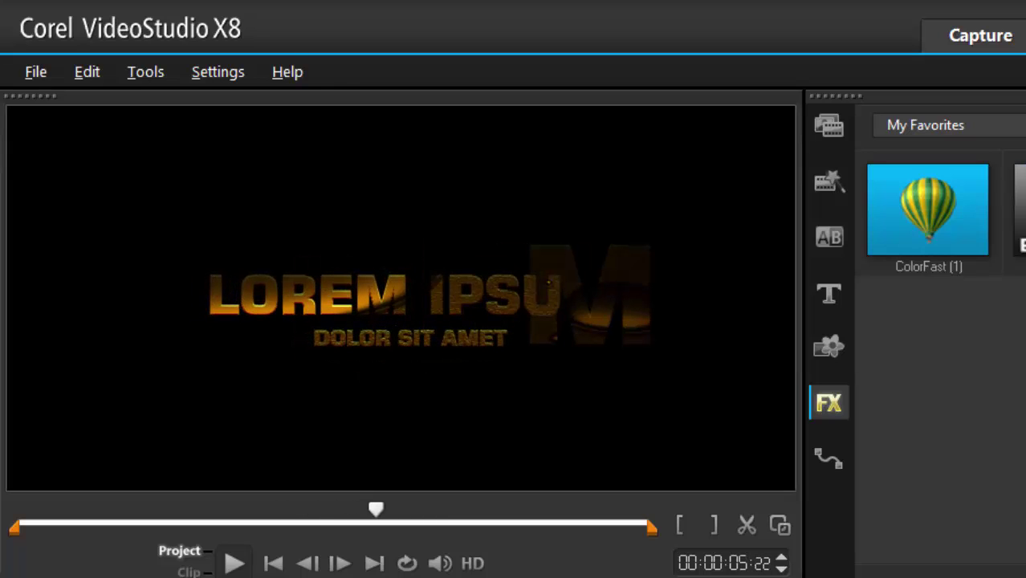
pyautogui.moveTo(376, 509); pyautogui.dragTo(301, 509)
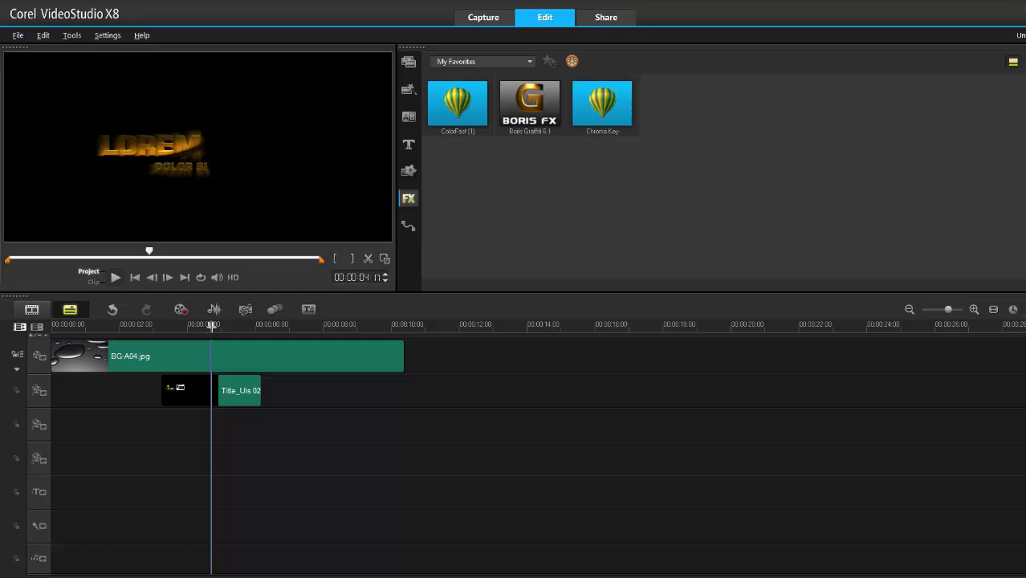
# Reopen Title_Uis 02's Mask & Chroma Key settings and expand the overlay Type list.
pyautogui.click(254, 391)
pyautogui.click(468, 176)
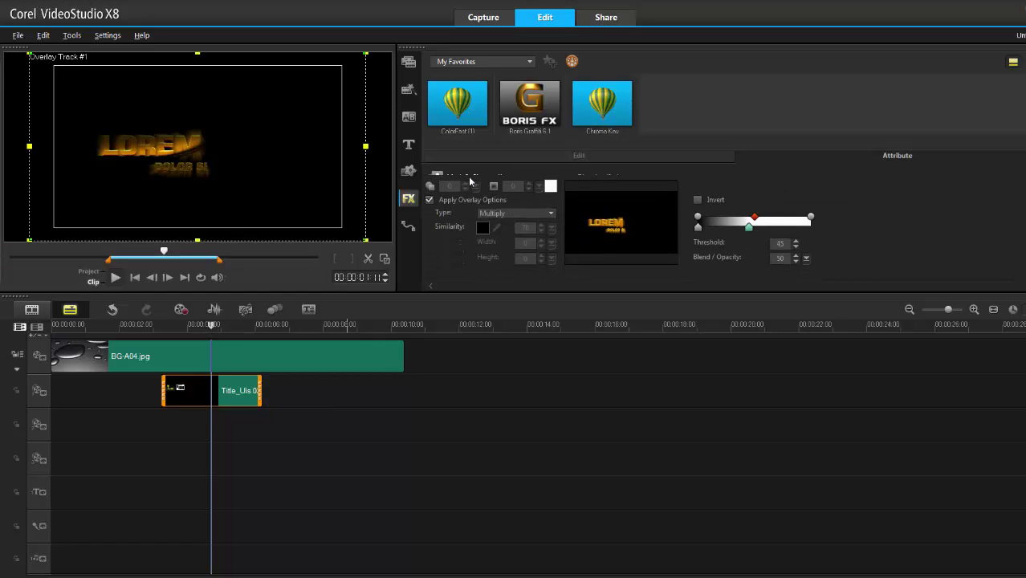
pyautogui.click(550, 208)
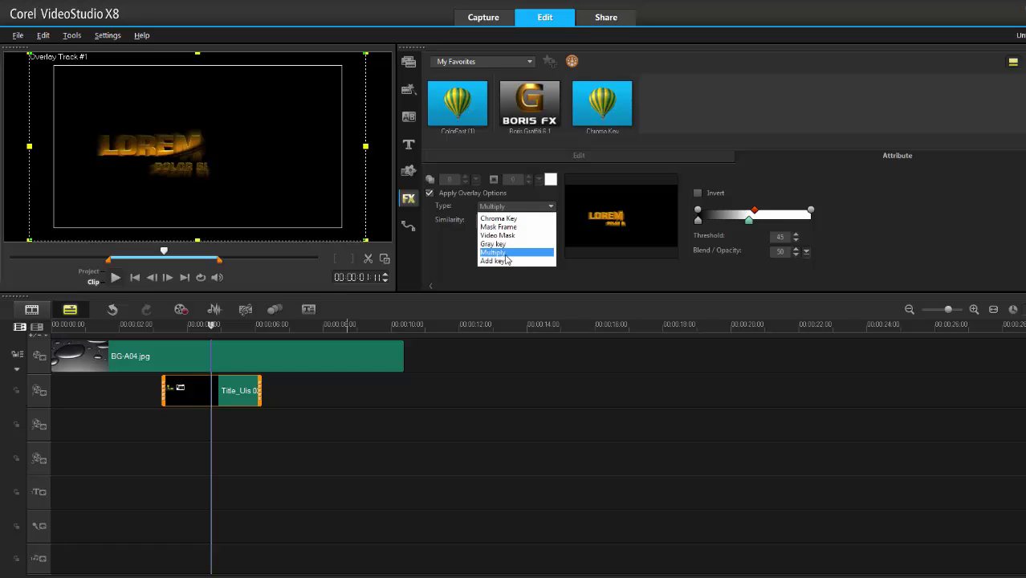